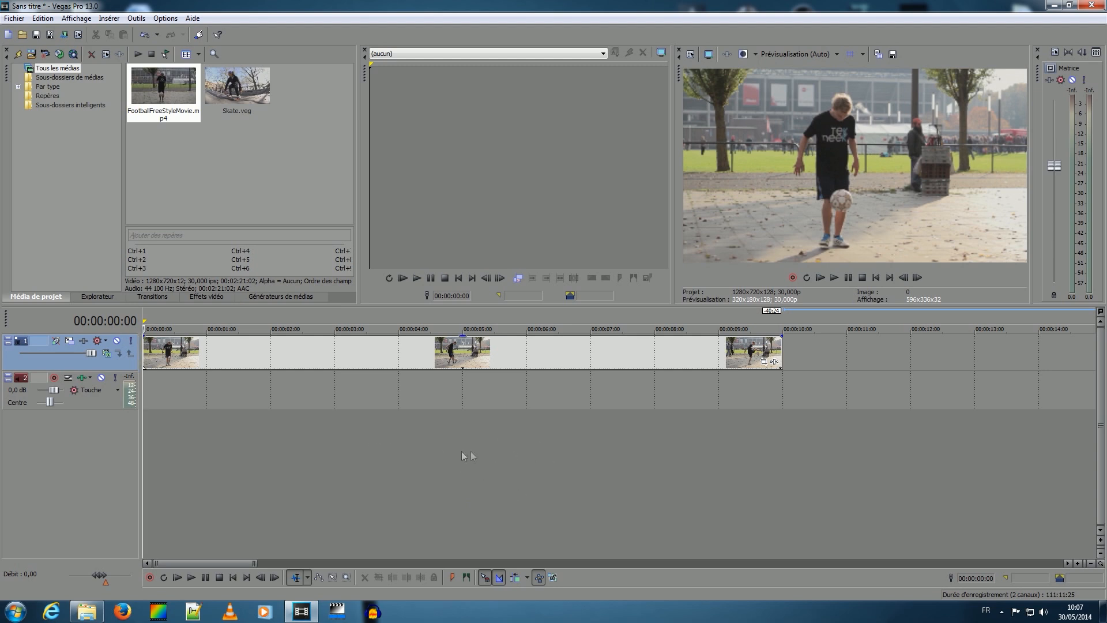
Step: Add a marker named "fsdfsdf" just before the 4-second mark of the timeline
click(402, 435)
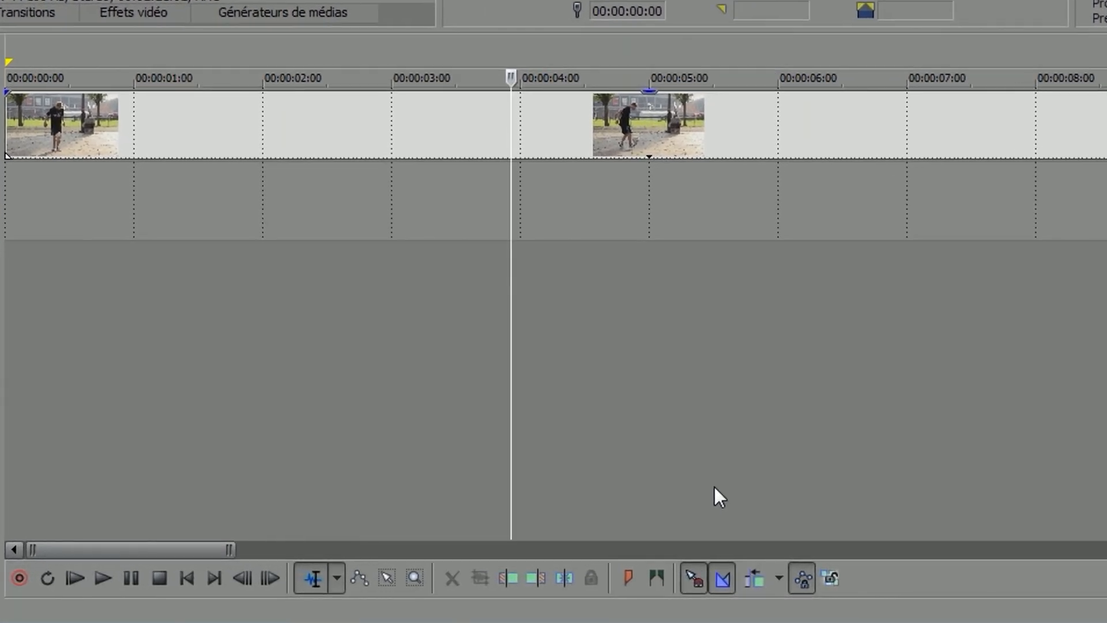
key(m)
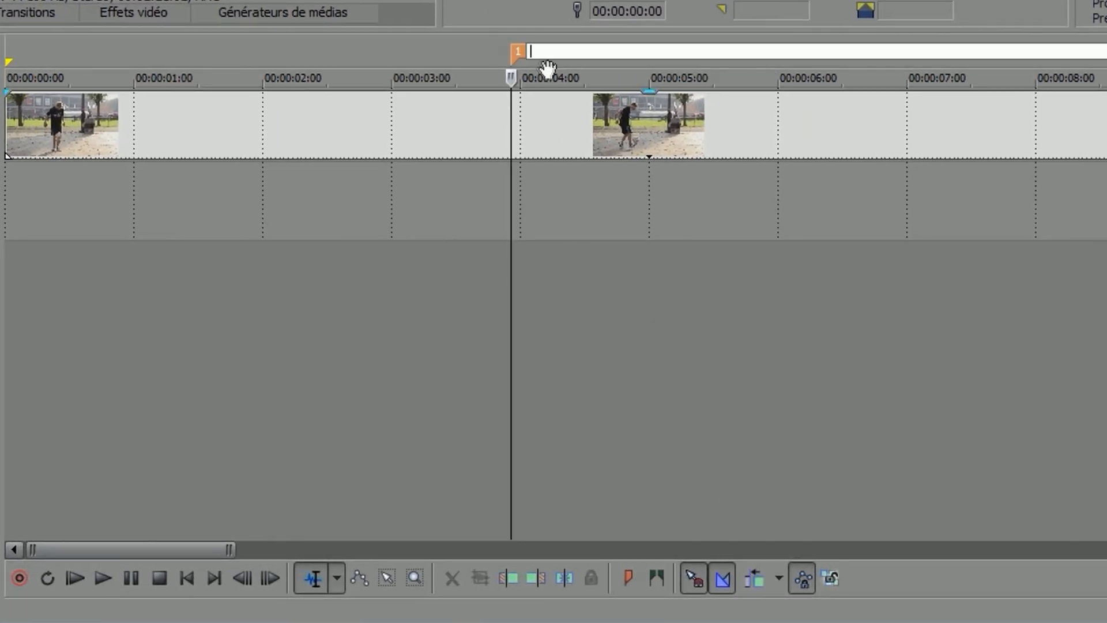
text(fsdfsdf)
key(Return)
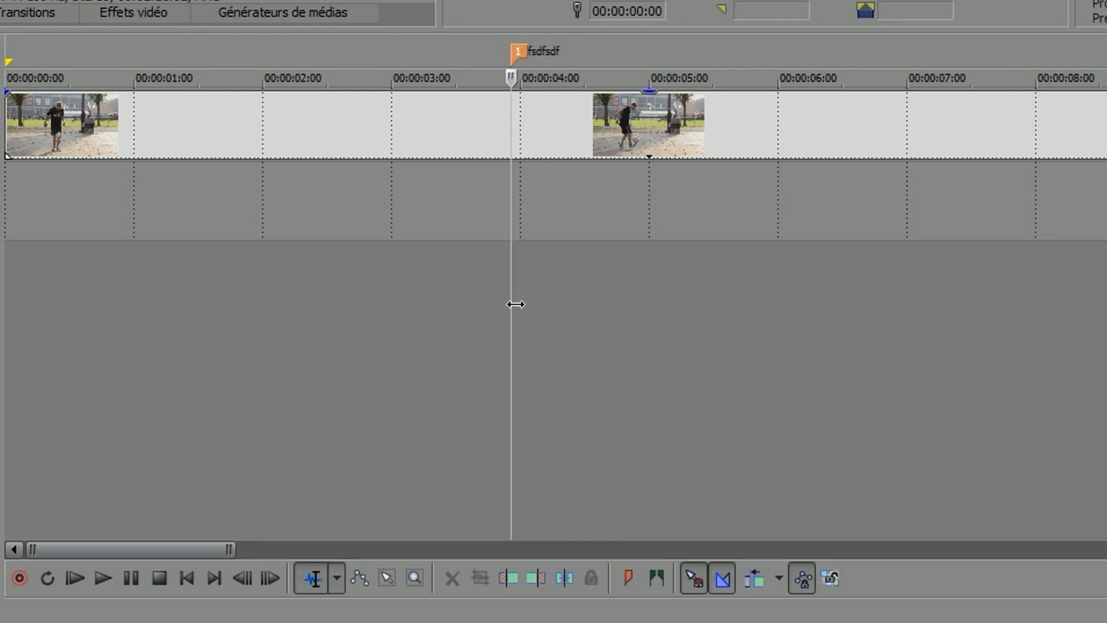
Step: Add a second, unnamed marker at about 2.4 seconds on the timeline
click(482, 299)
click(448, 314)
click(362, 346)
click(219, 349)
click(136, 352)
click(310, 326)
key(m)
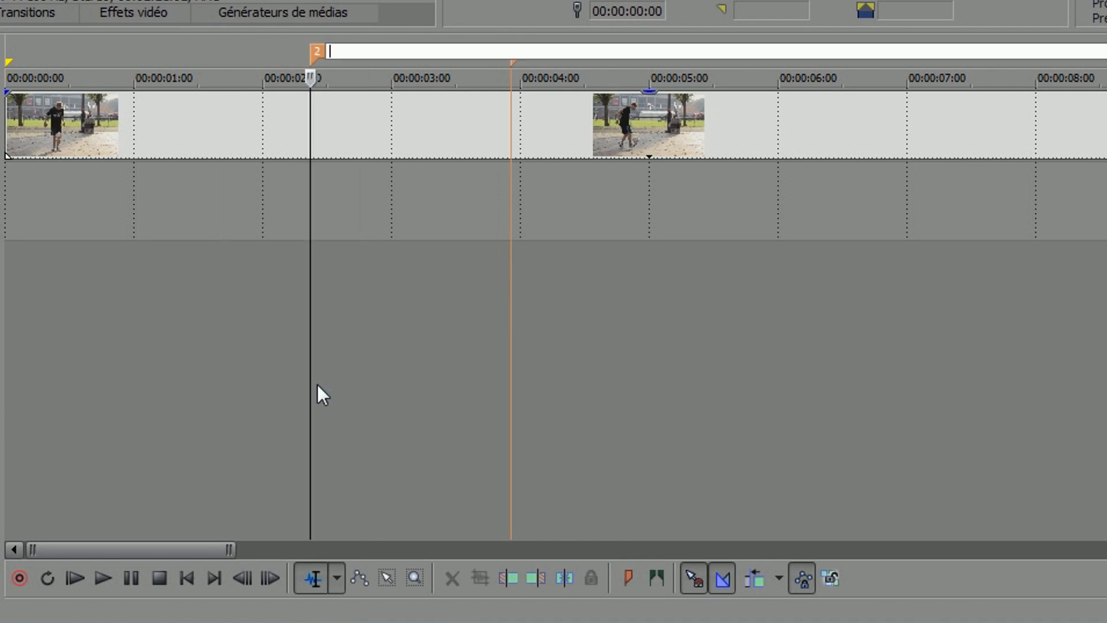
click(392, 359)
Step: Play the timeline from about 1.5 seconds, dropping a series of markers on the fly during playback, and stop playback
click(202, 384)
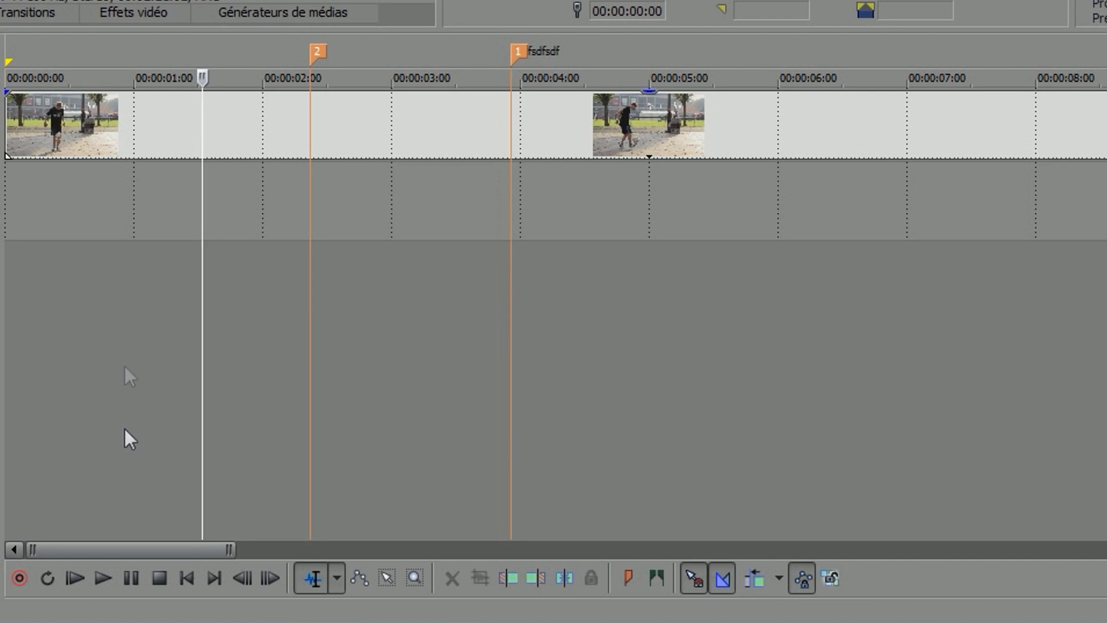
click(103, 576)
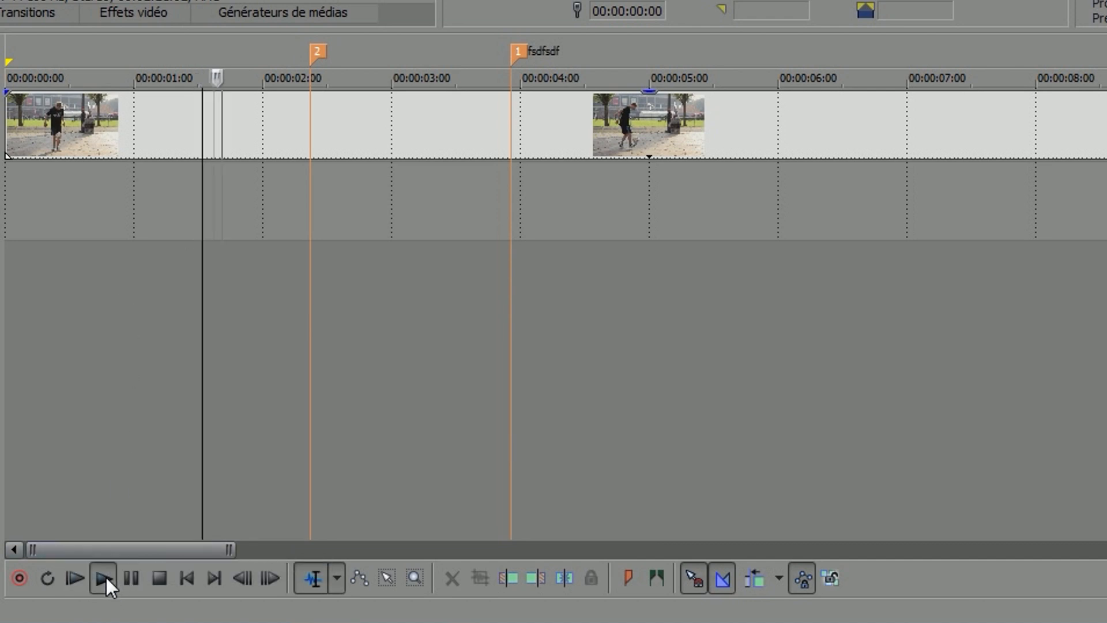
key(m)
key(m)
key(m)
key(m)
key(m)
key(m)
key(m)
key(m)
key(m)
key(m)
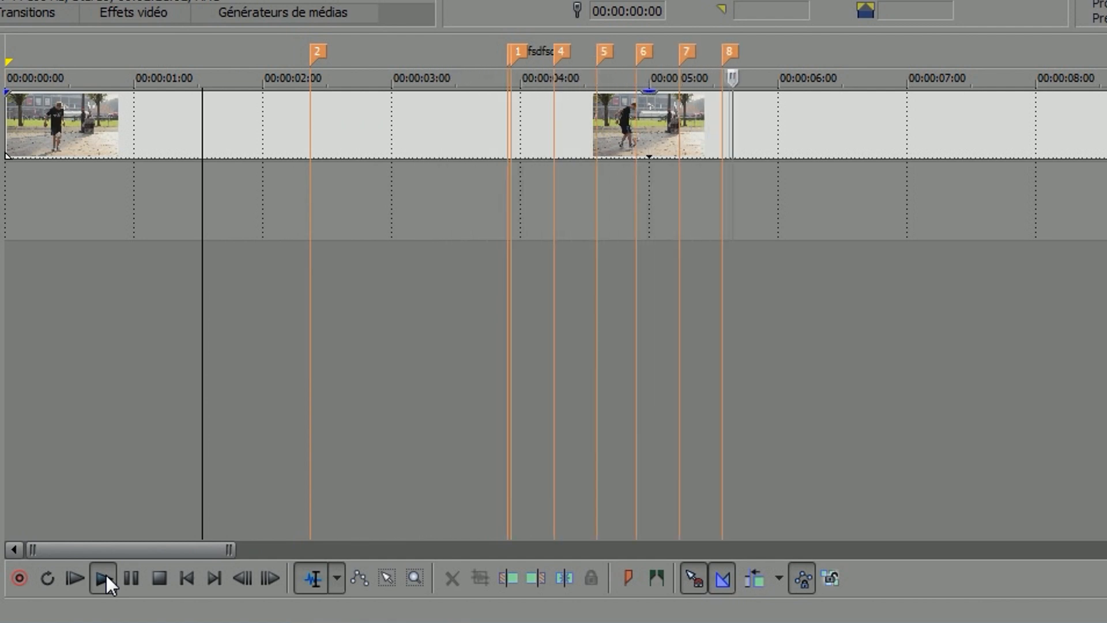
key(m)
key(m)
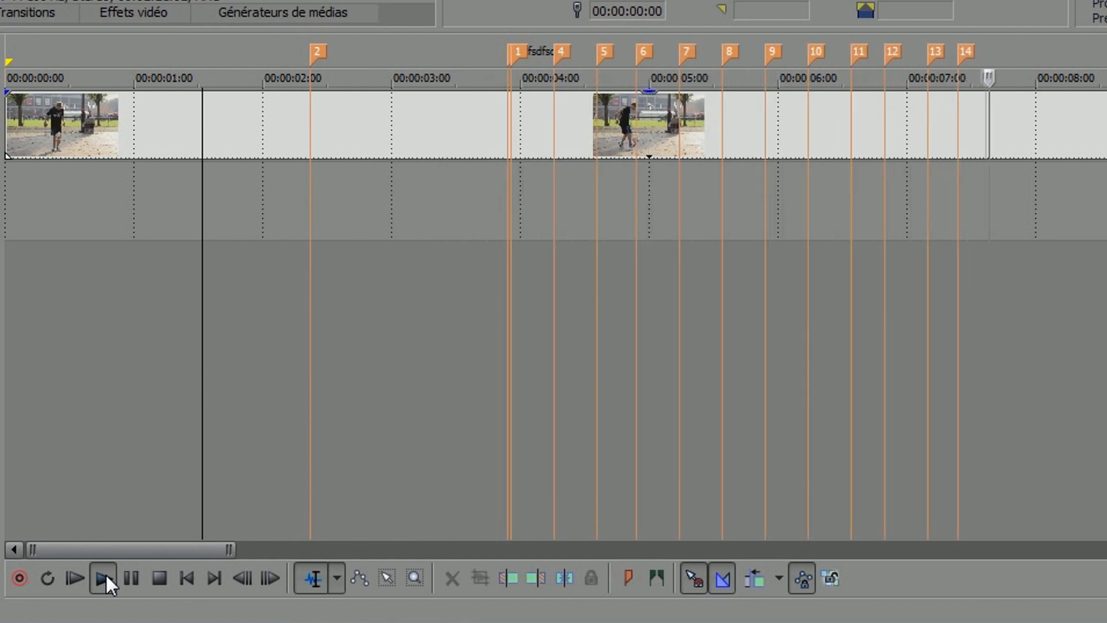
key(space)
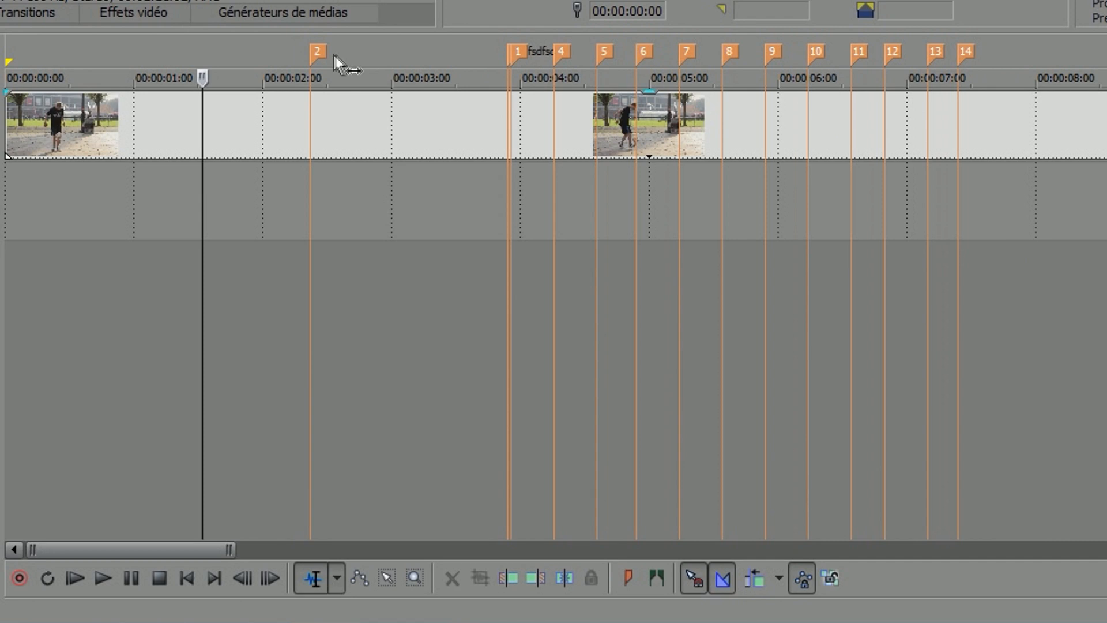
Step: Delete all markers from the timeline
right_click(243, 49)
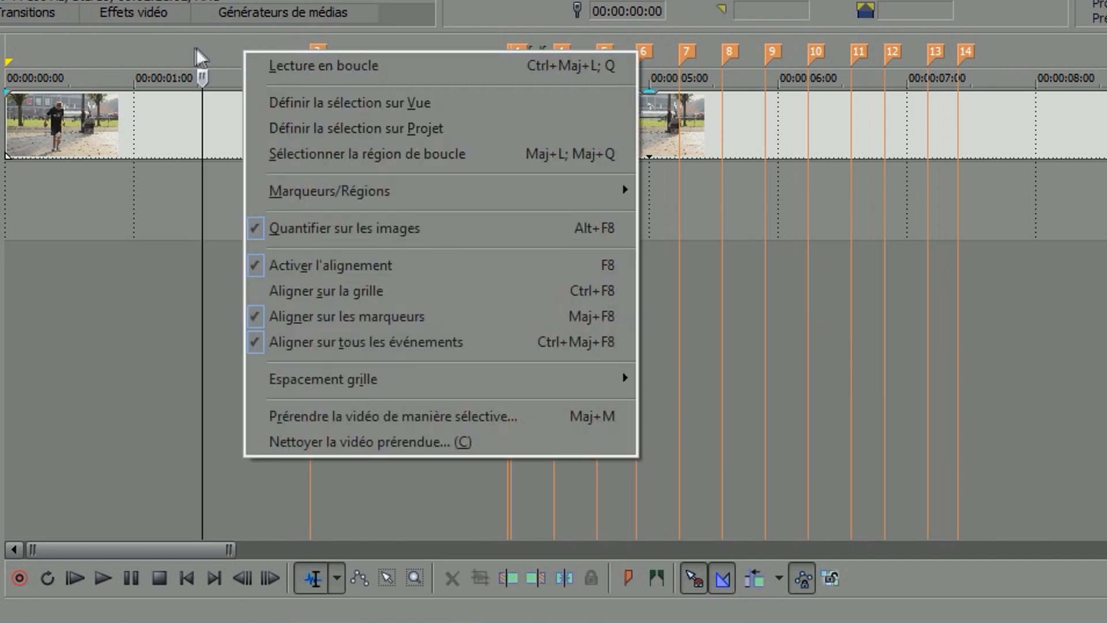
click(228, 47)
right_click(229, 47)
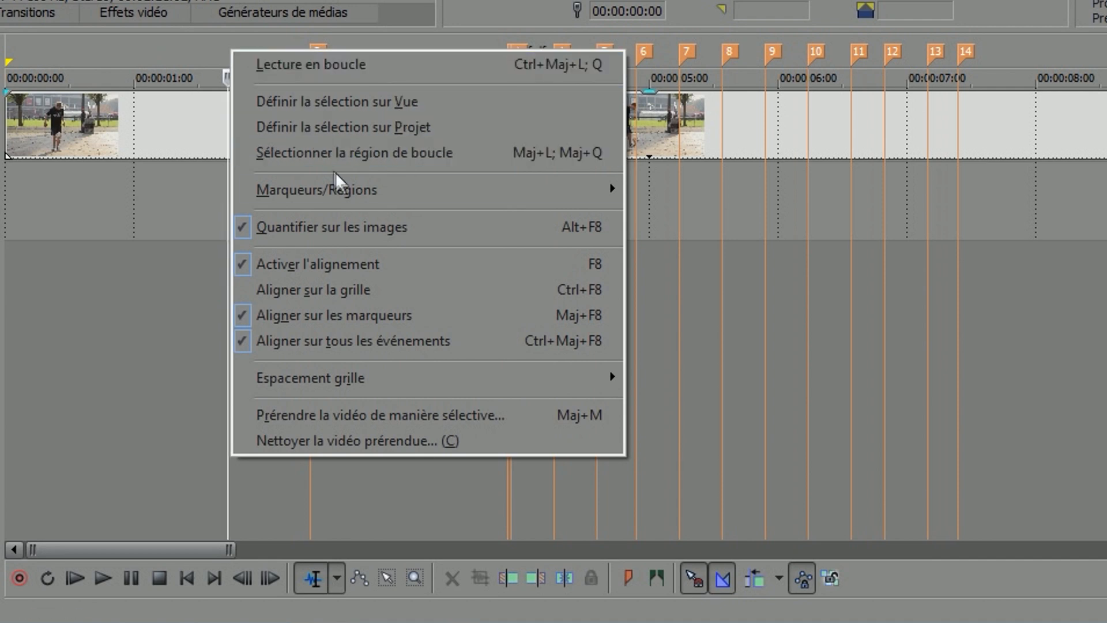
mouse_move(344, 195)
click(717, 249)
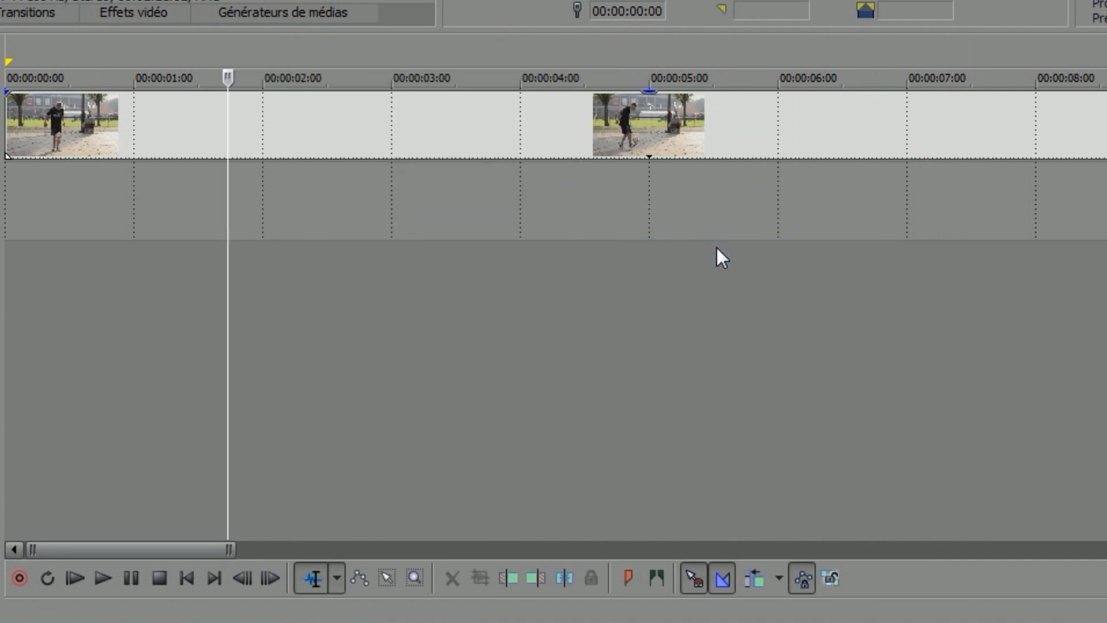
Step: Add two unnamed markers to the timeline, at about 2.8 seconds and 5 seconds
click(369, 301)
key(m)
click(649, 309)
key(m)
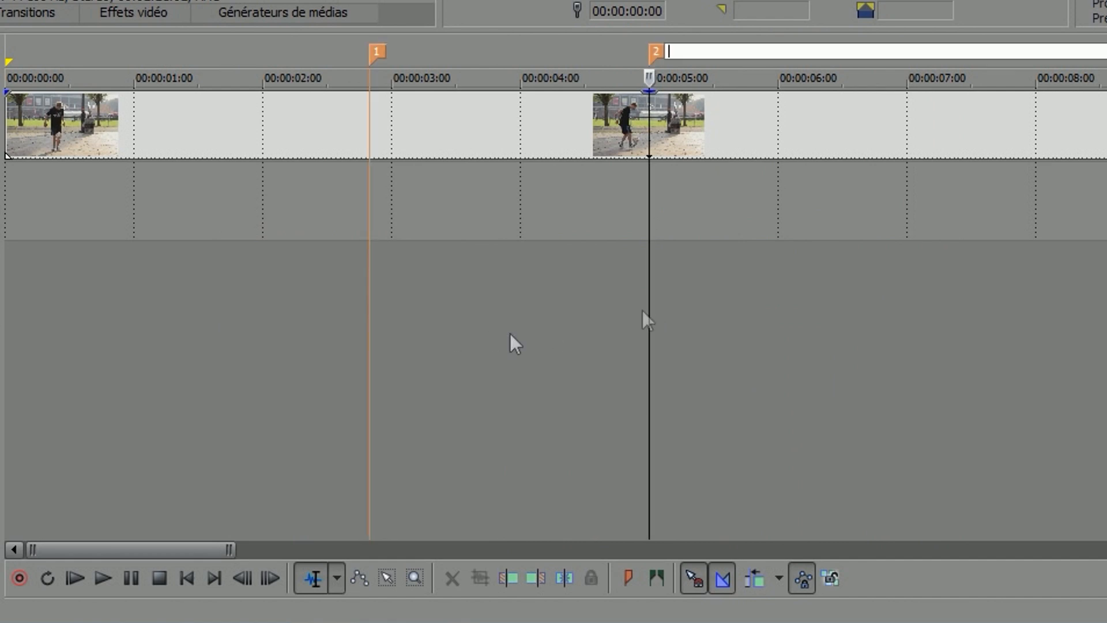
Step: Select the time range between markers 1 and 2 and narrow it to about 3.6–4.5 seconds
click(369, 314)
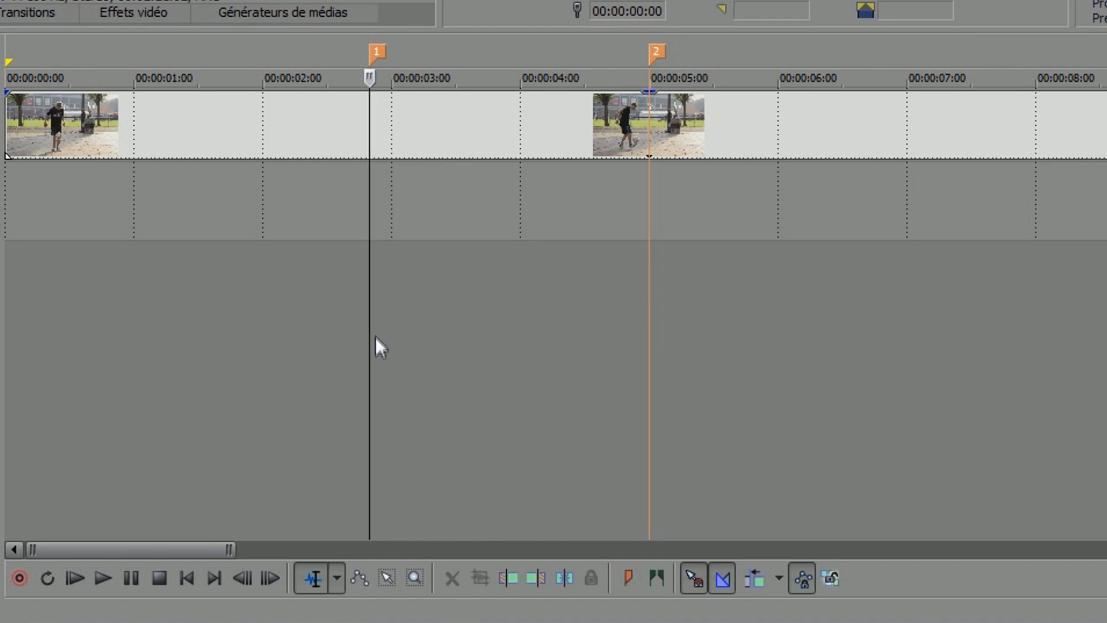
shift+click(647, 329)
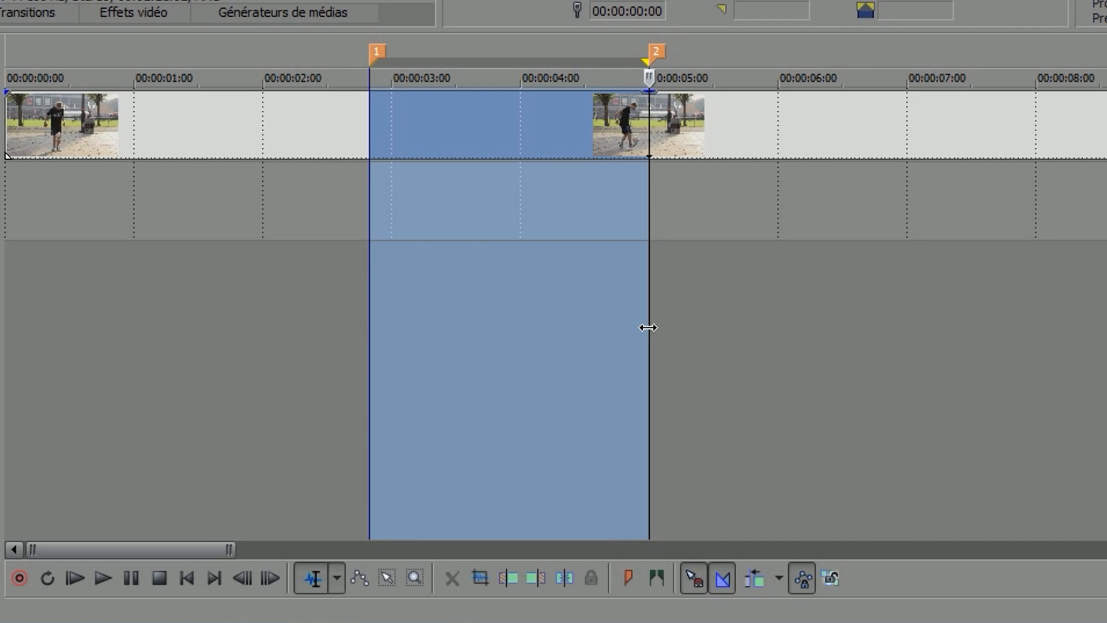
drag(649, 72, 589, 77)
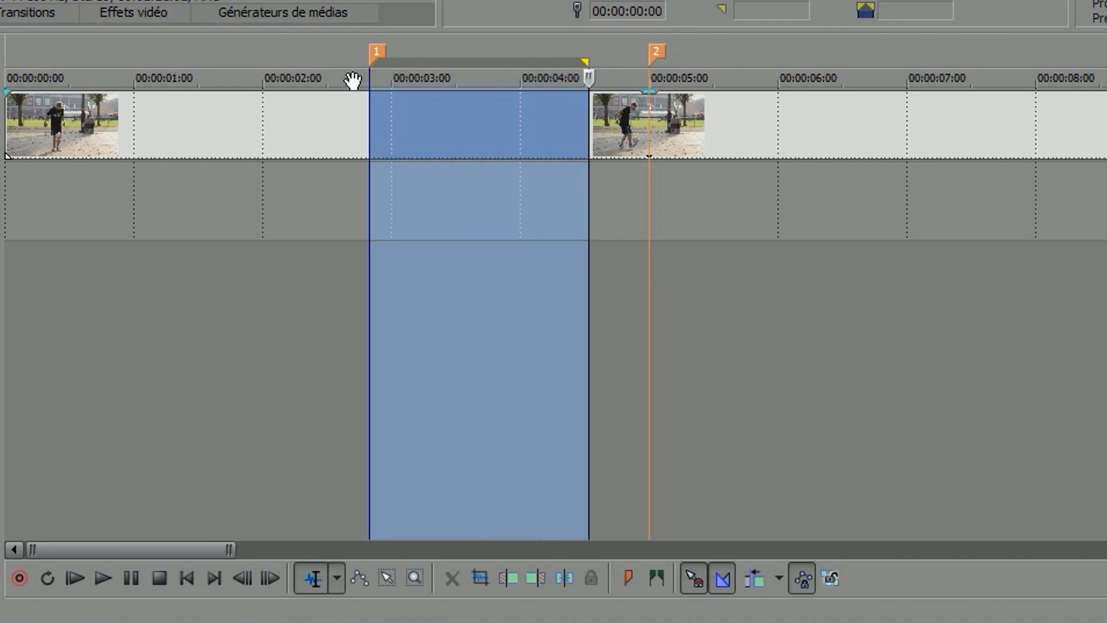
drag(369, 64, 465, 67)
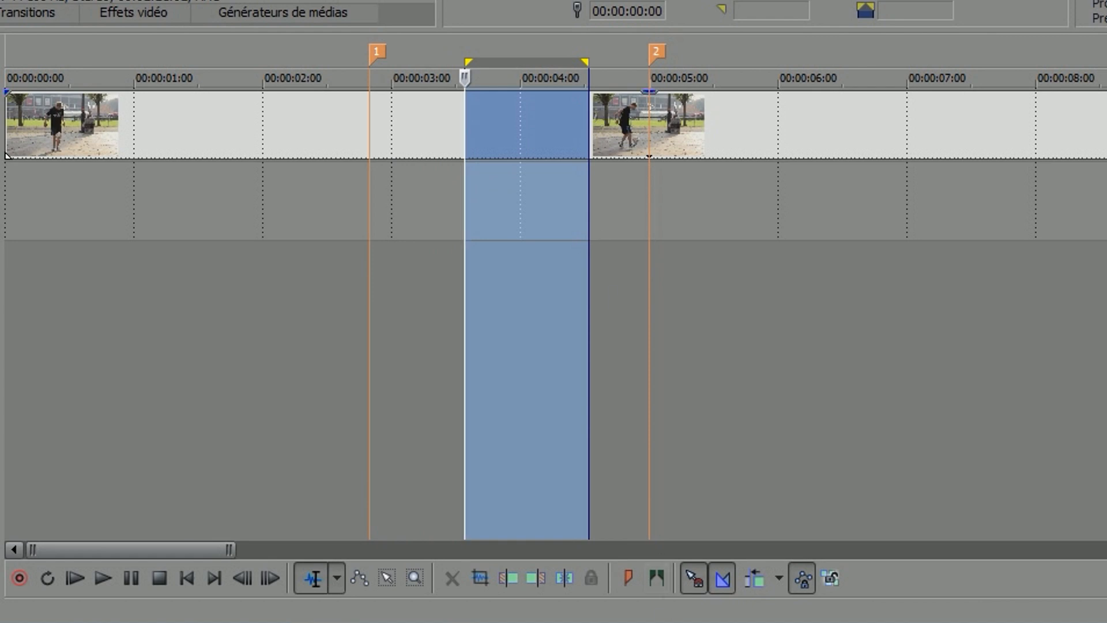
Step: Create a region named "dqsdsqd" from the time selection and widen it to about 3.3–4.6 seconds
key(r)
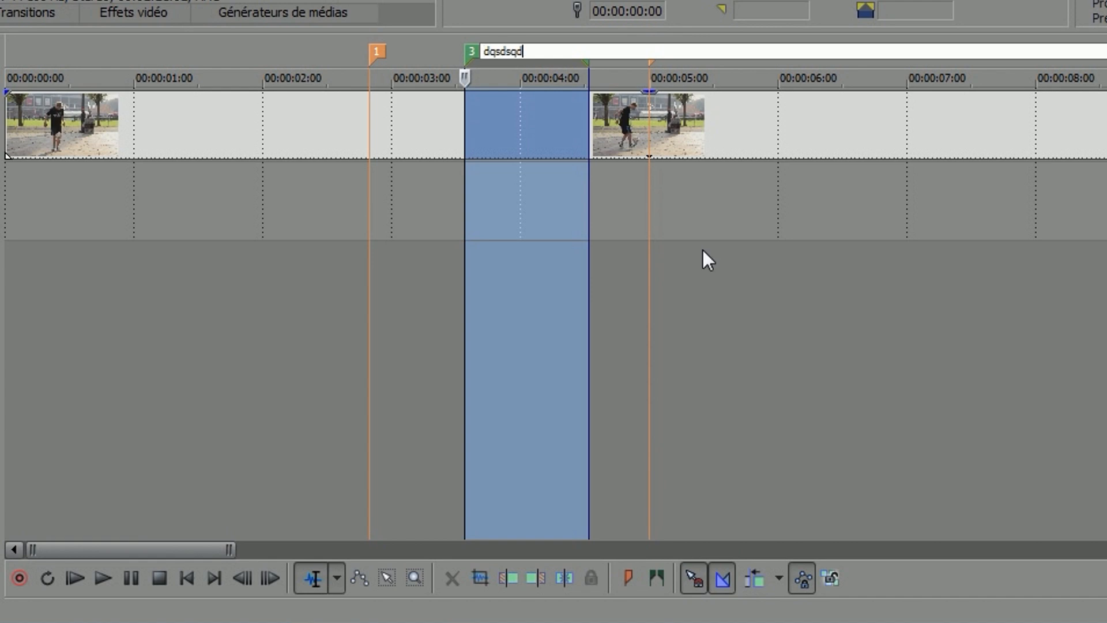
key(Return)
click(798, 361)
mouse_move(584, 57)
mouse_down()
mouse_move(600, 67)
mouse_move(592, 72)
mouse_move(595, 61)
mouse_up()
drag(466, 55, 436, 57)
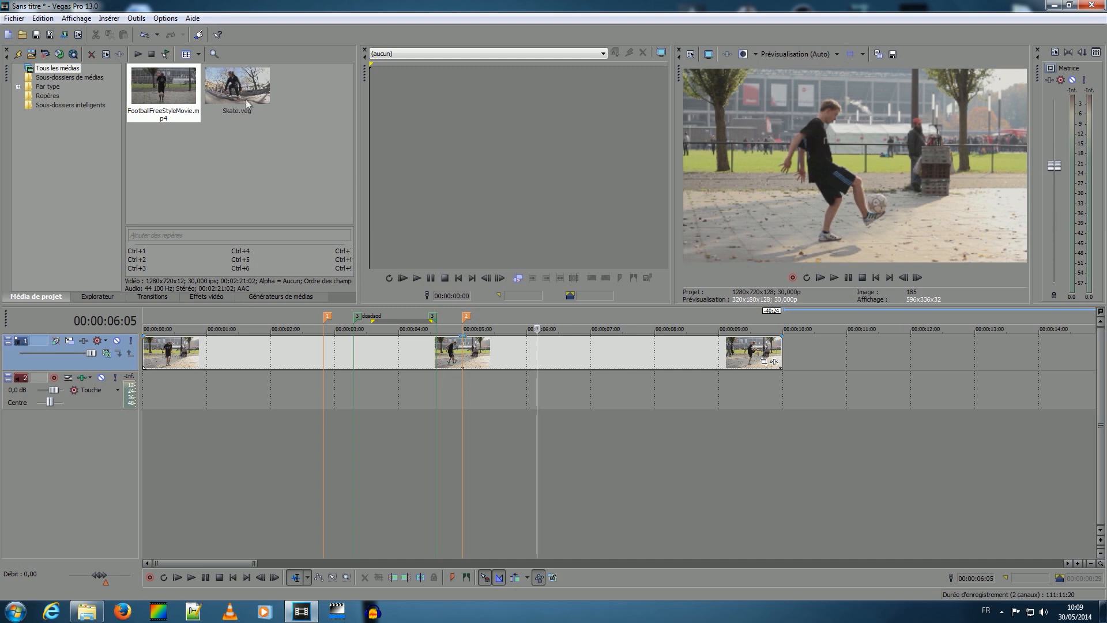
Step: Place Skate.veg at the start of the football video track and insert a new video track above it
click(235, 85)
drag(235, 85, 136, 375)
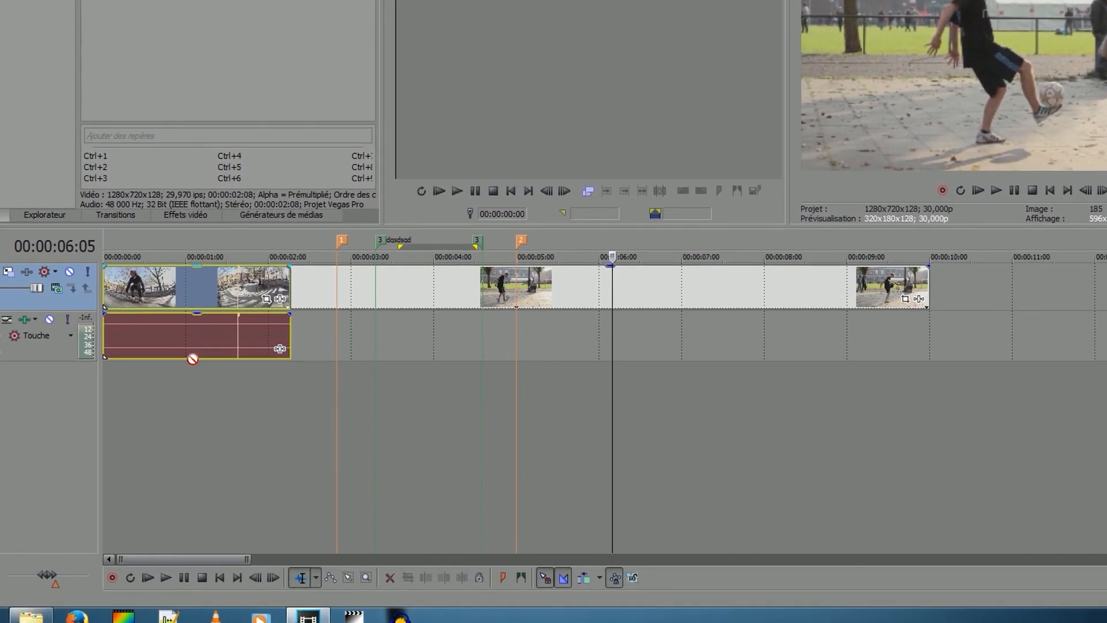
right_click(33, 403)
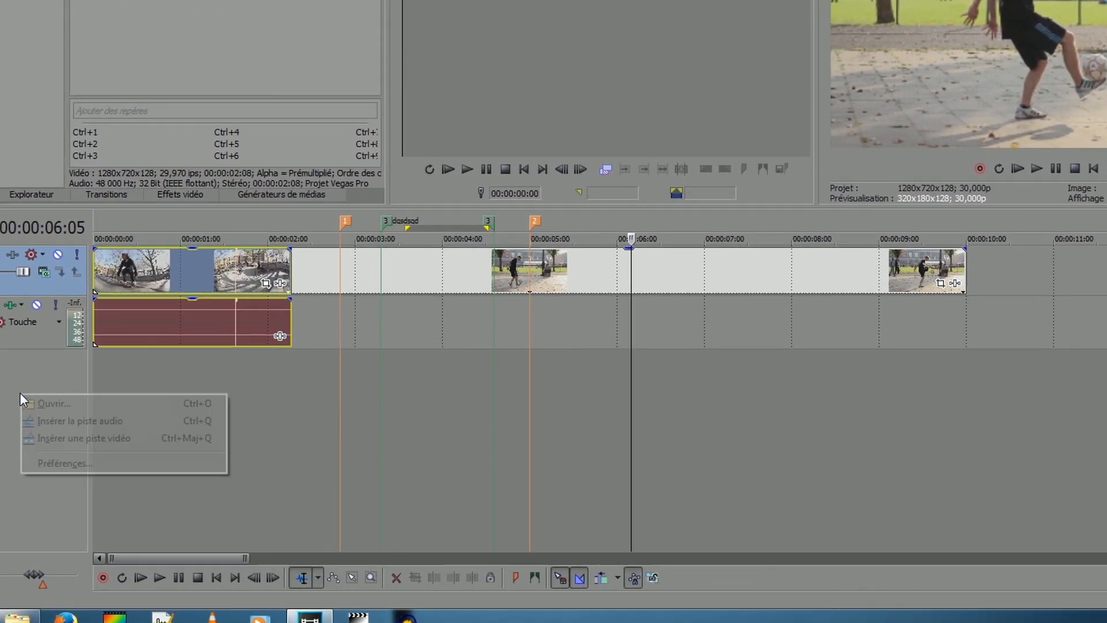
click(119, 448)
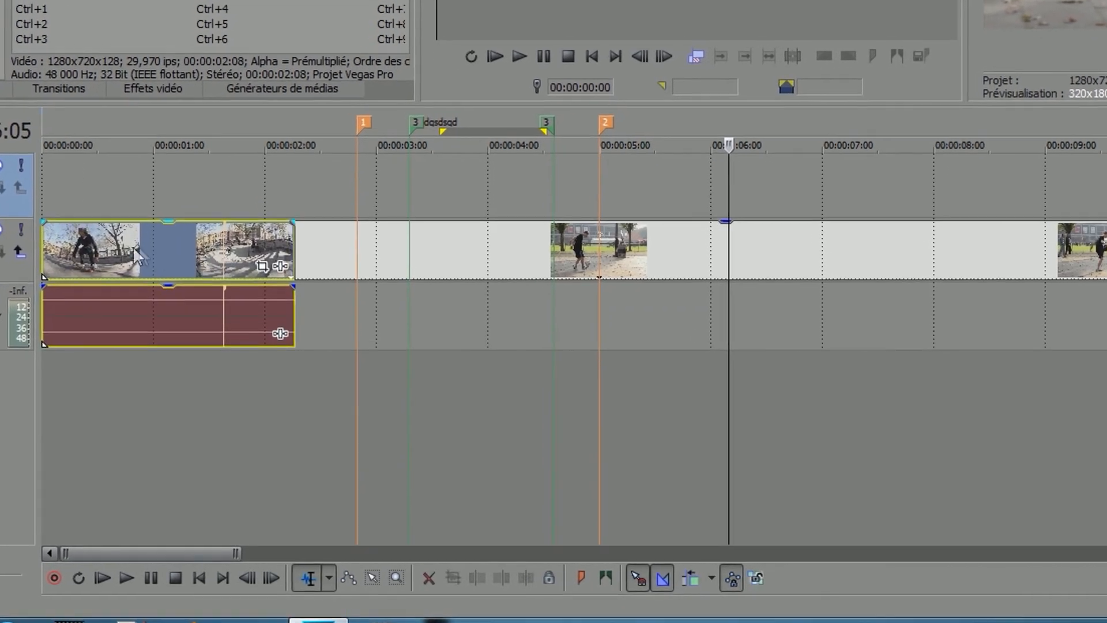
right_click(24, 225)
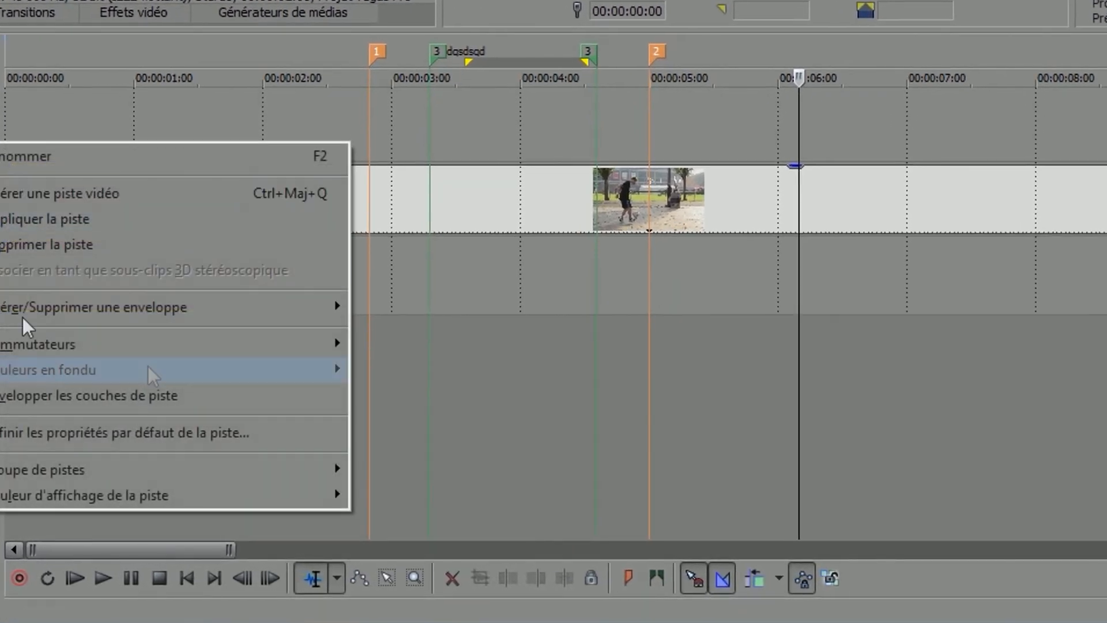
click(427, 371)
Step: Move the Skate clip onto the empty upper video track so that it starts at about 00:00:01:06
click(112, 263)
drag(122, 259, 490, 146)
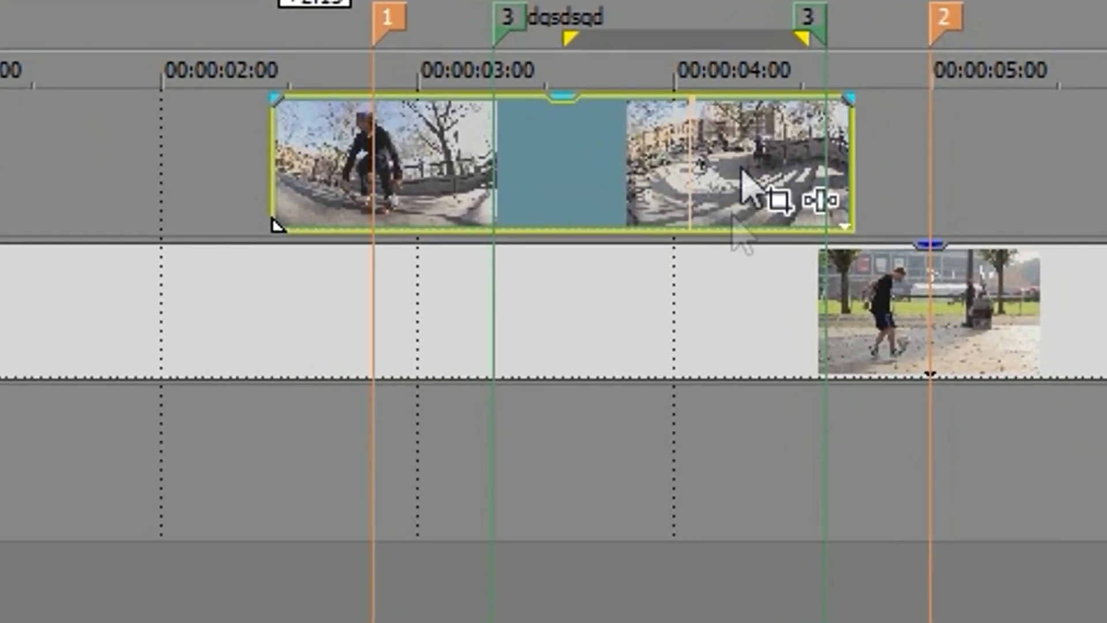
scroll(695, 613, up, 8)
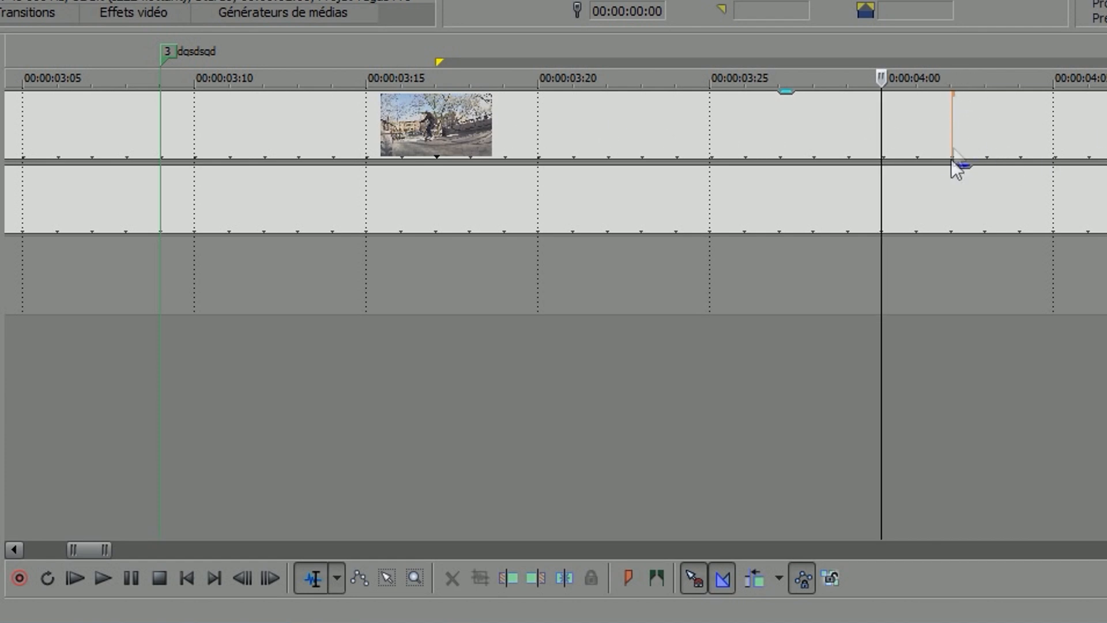
scroll(928, 324, down, 6)
drag(836, 155, 414, 122)
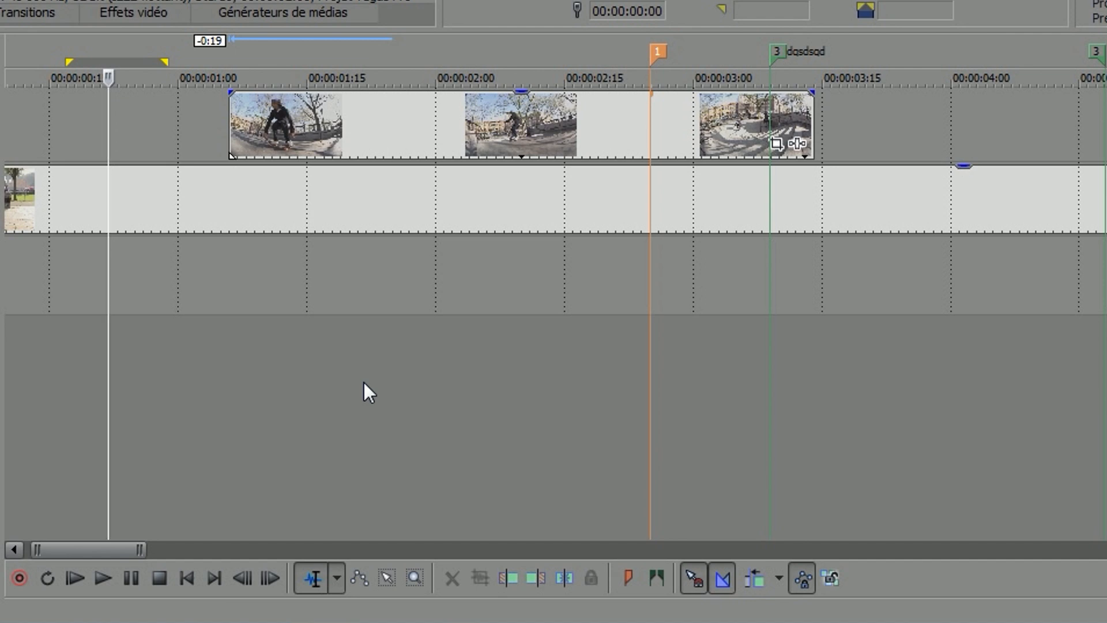
Step: Split the football clip at 00:00:00:15 and about 00:00:00:27 and delete the piece in between
drag(49, 395, 149, 392)
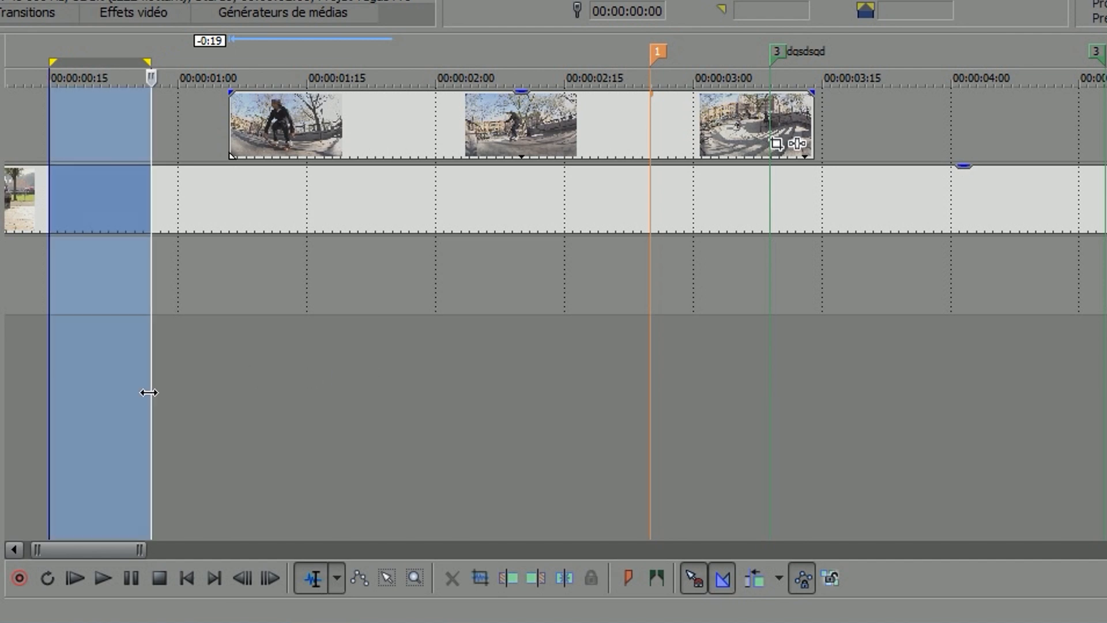
key(s)
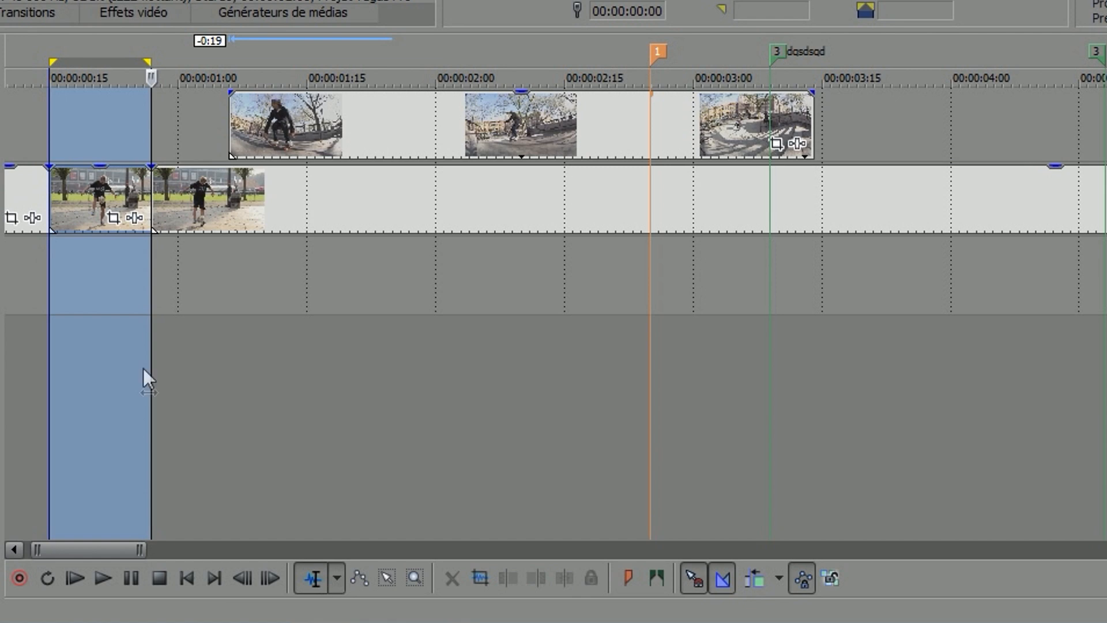
click(114, 175)
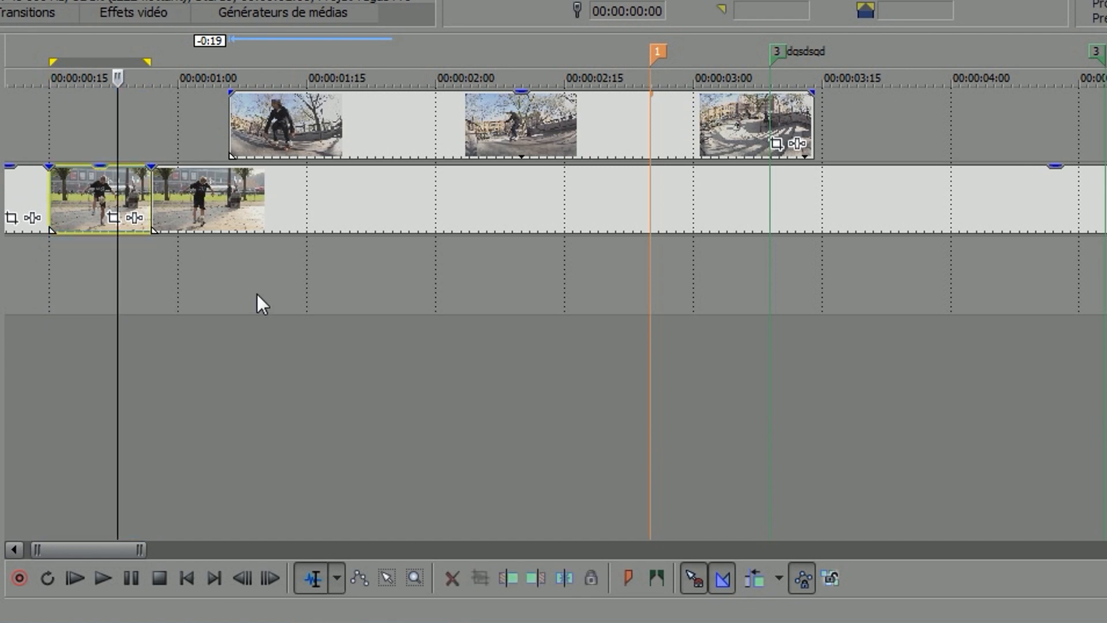
key(Delete)
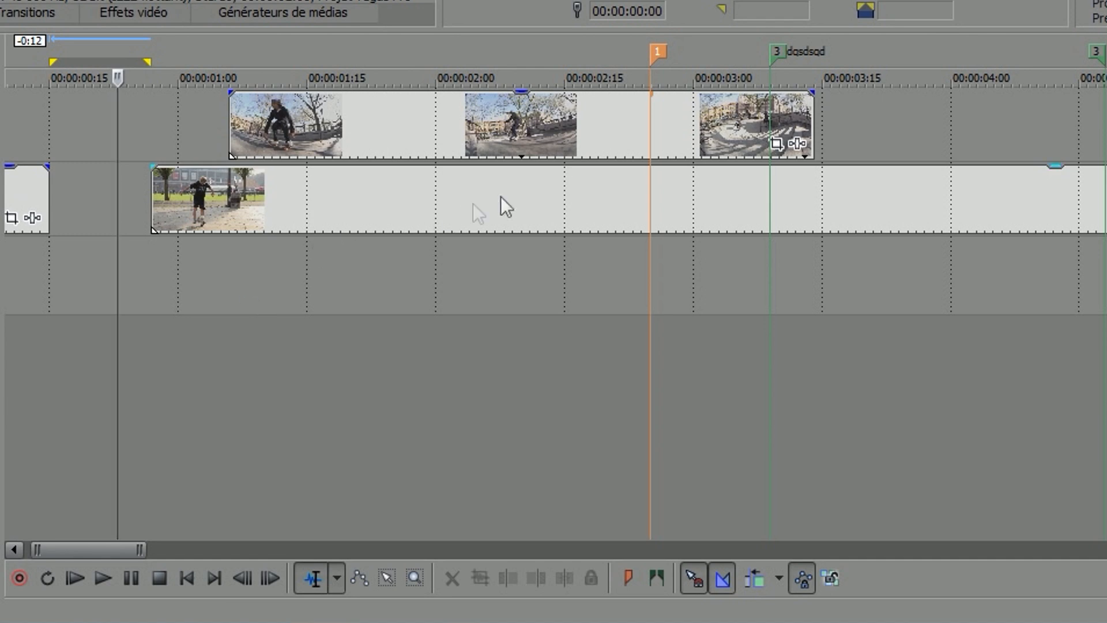
Step: Slide the remaining football footage toward the gap, and undo the move, the deletion and the split
click(571, 202)
drag(571, 201, 464, 218)
key(ctrl+z)
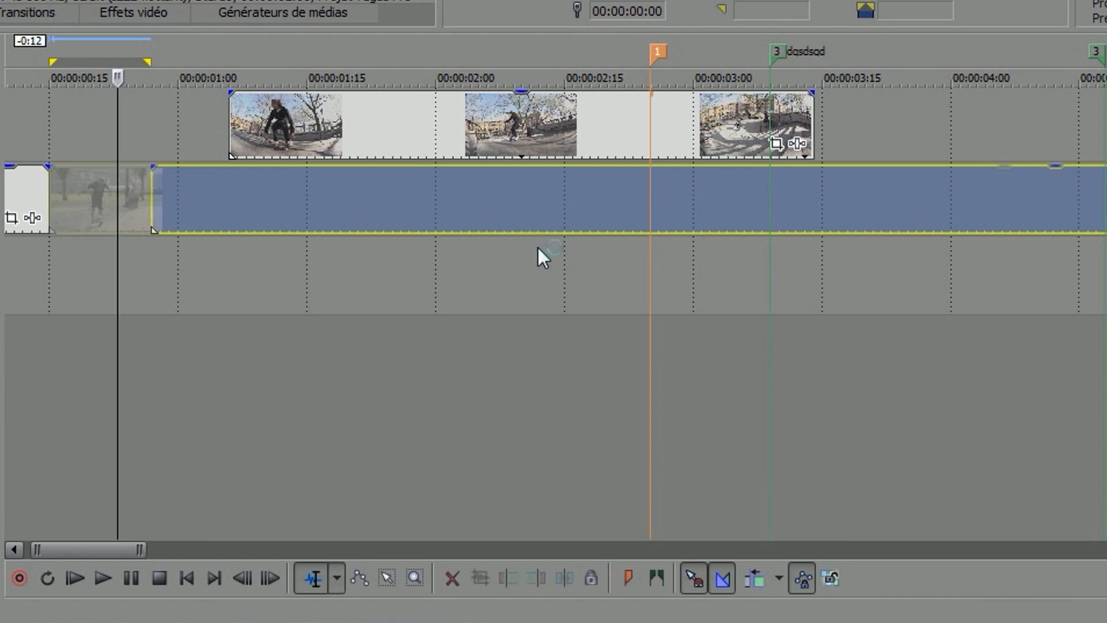
key(ctrl+z)
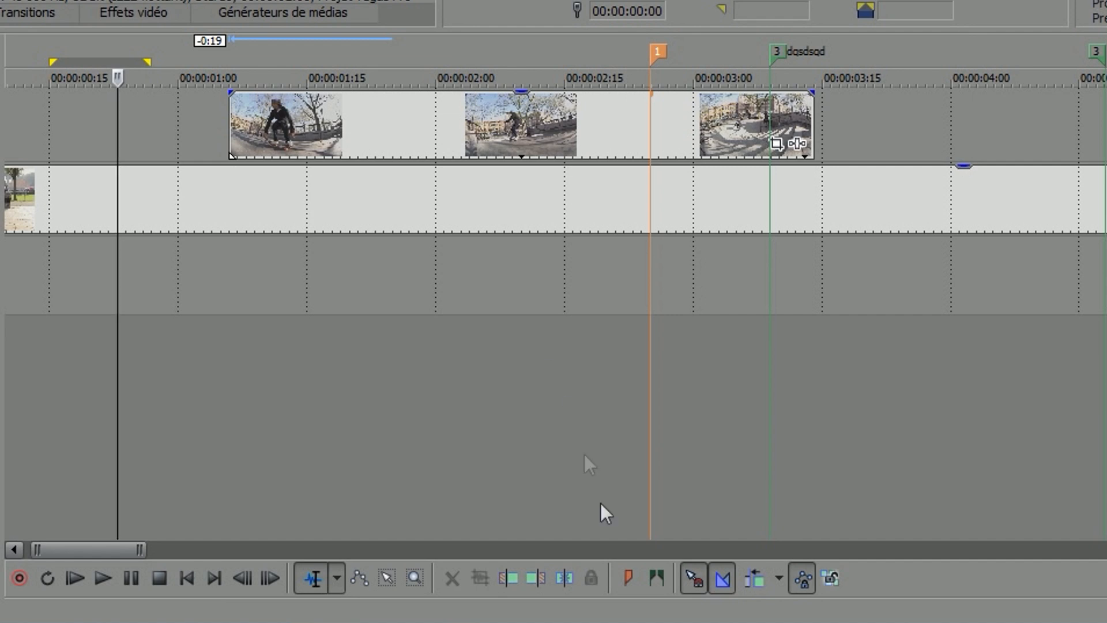
Step: Enable automatic ripple editing in the mode "Pistes concernées, pistes bus, marqueurs et régions"
click(760, 577)
click(778, 579)
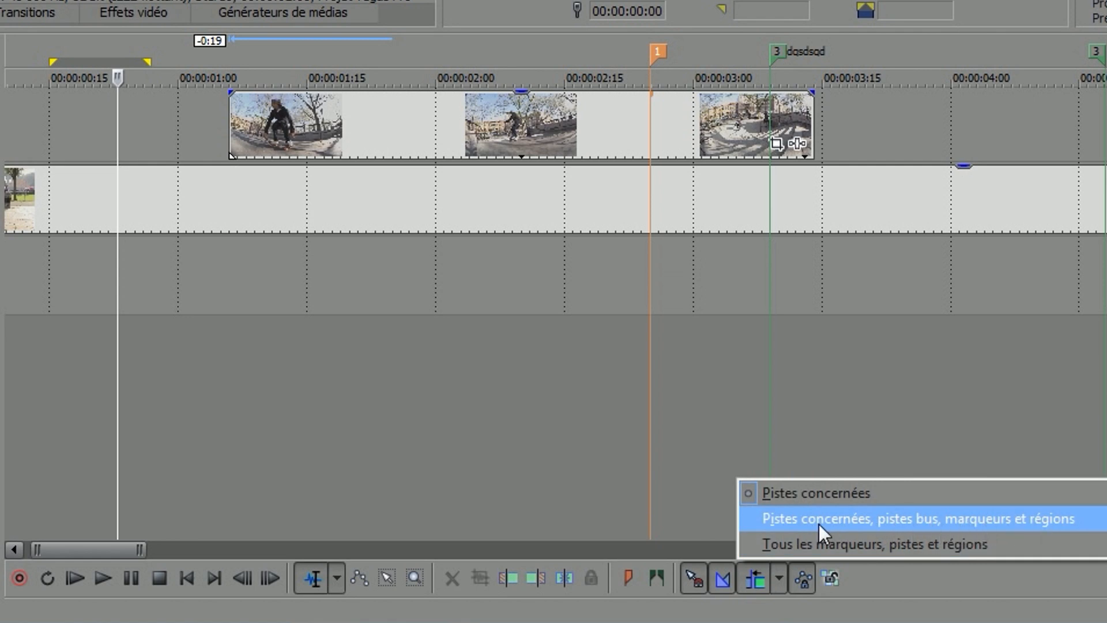
click(836, 520)
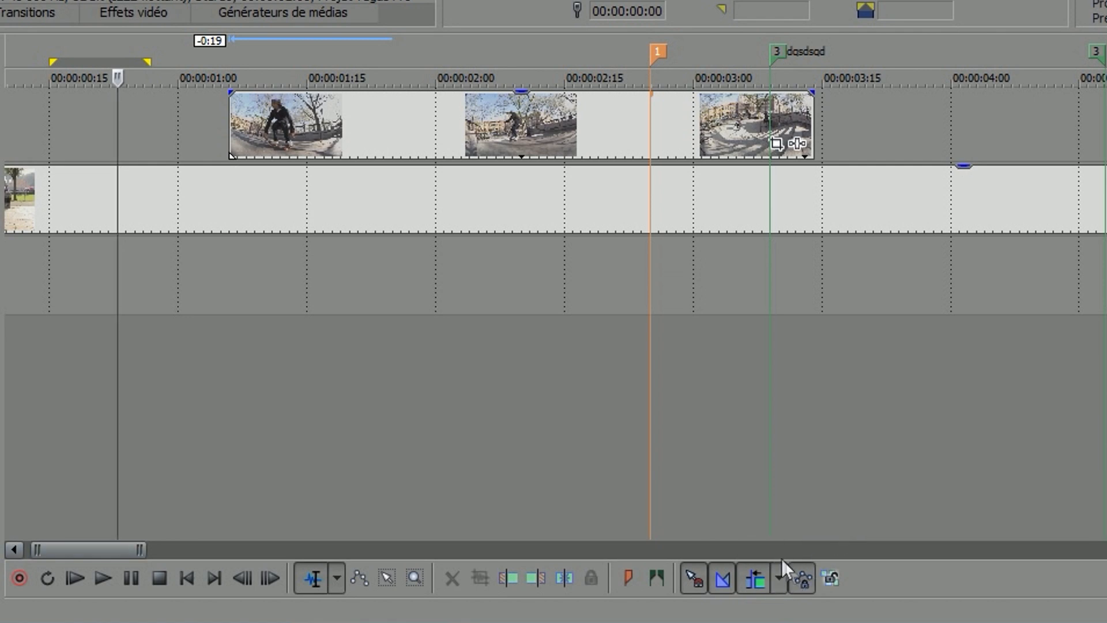
Step: Split the football clip at 00:00:00:15 and 00:00:01:00 and delete the middle piece with ripple active
click(50, 363)
shift+click(173, 336)
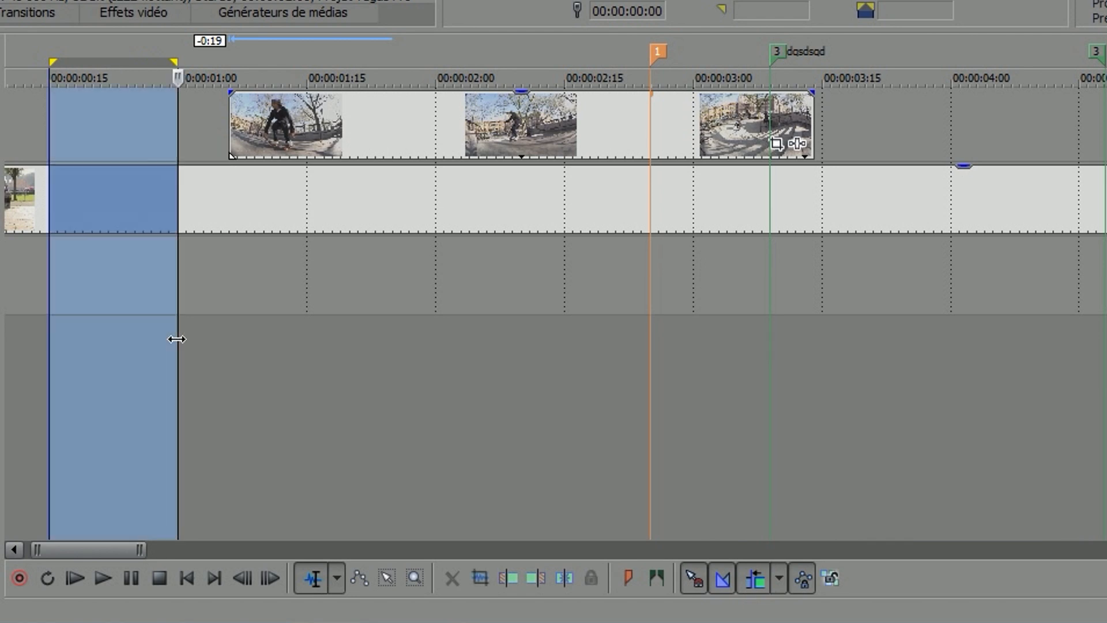
key(s)
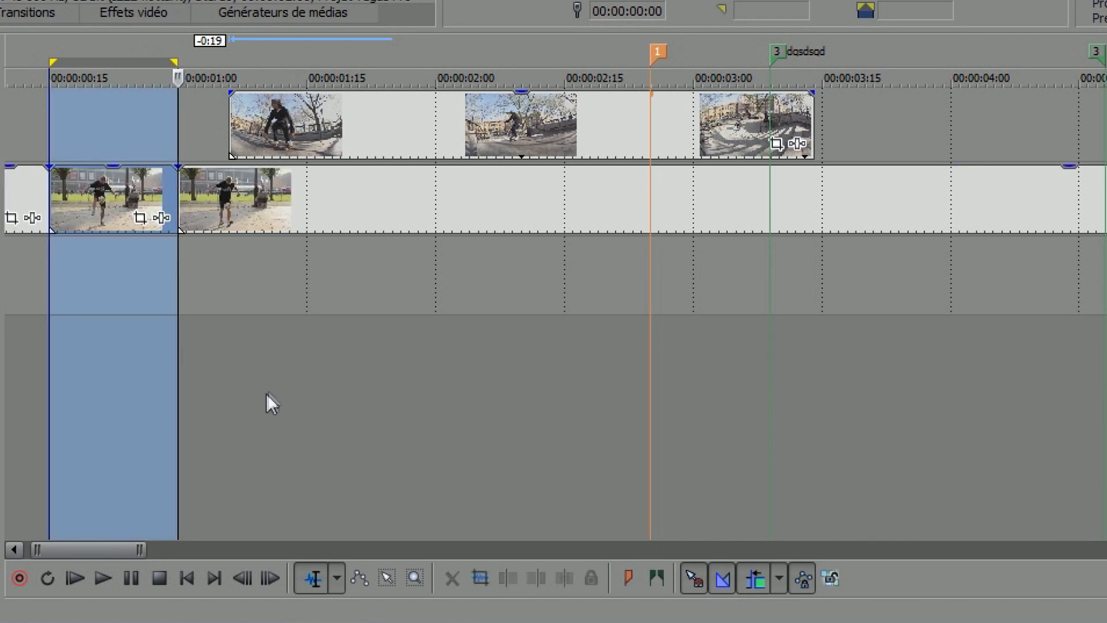
click(218, 397)
click(135, 196)
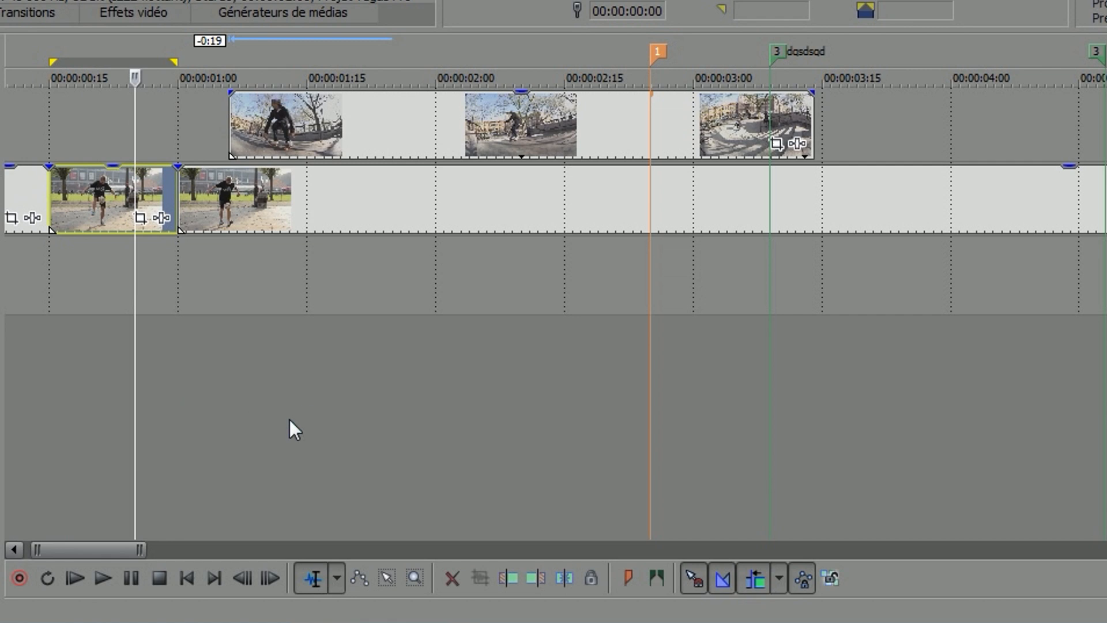
key(Delete)
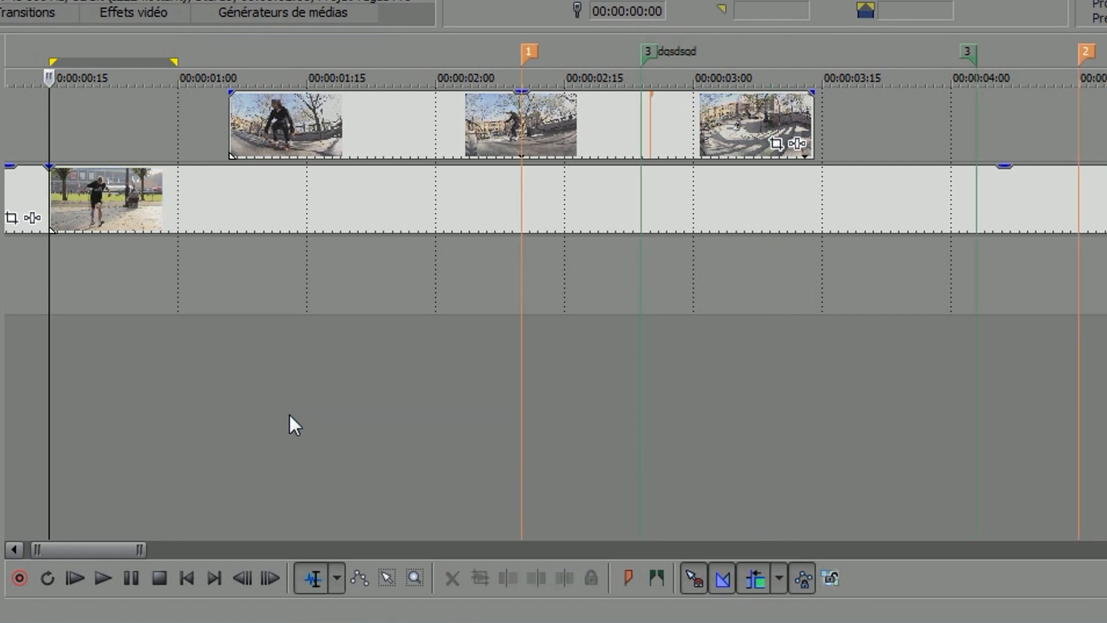